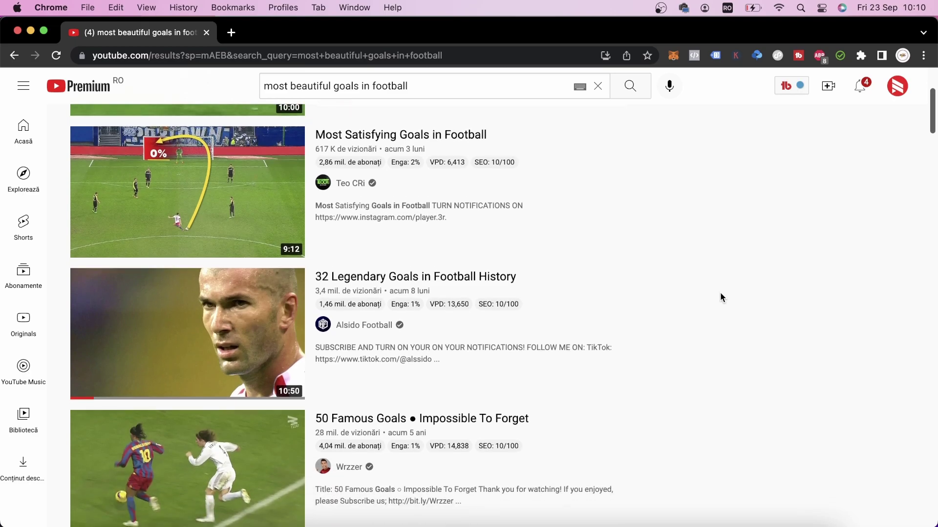
pyautogui.scroll(-3, 721, 298)
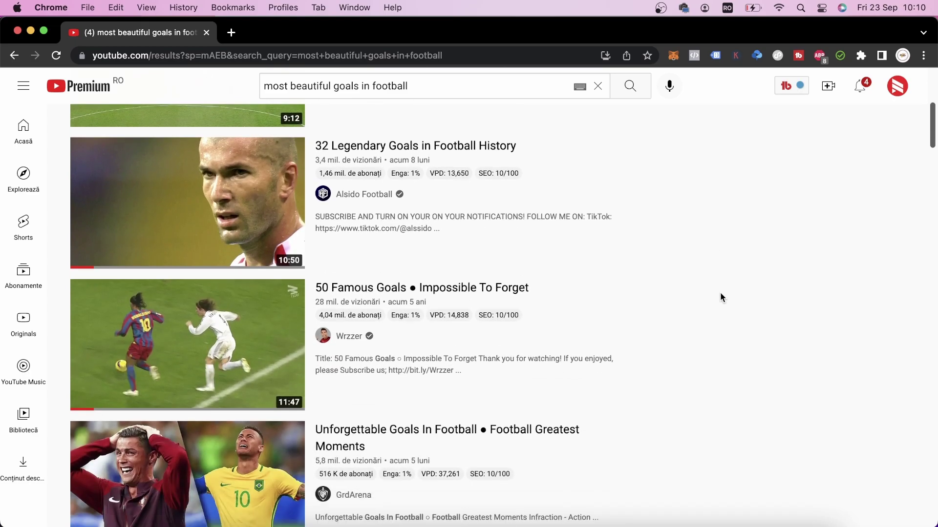
pyautogui.scroll(-3, 721, 297)
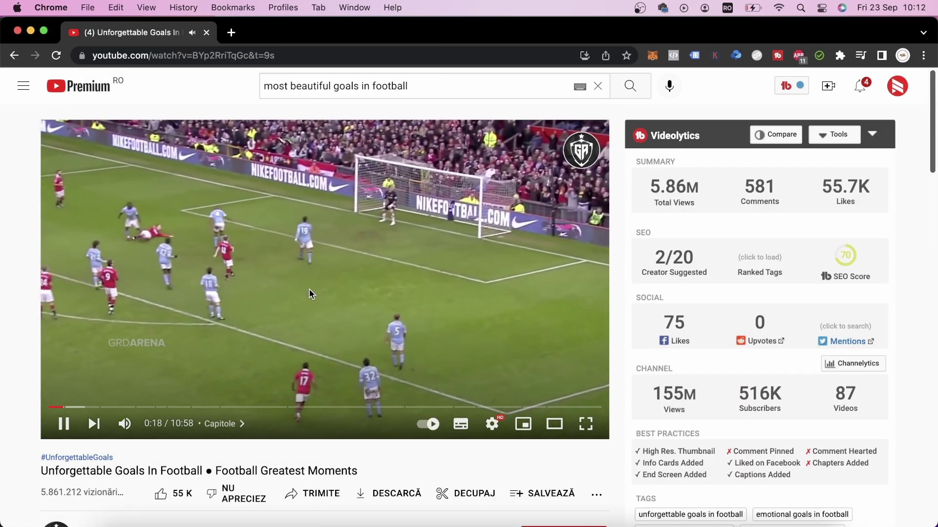
# Scroll to the 'Unforgettable Goals In Football' video and pause it at 0:18.
pyautogui.click(309, 289)
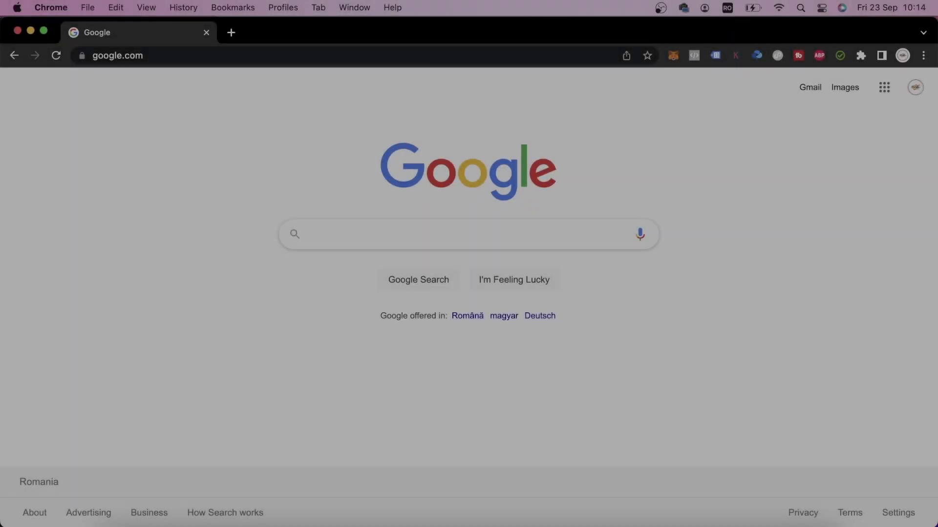
# Search Google for 'flixier' and go to the flixier.com site to start a new project.
pyautogui.write('flixier')
pyautogui.press('Return')
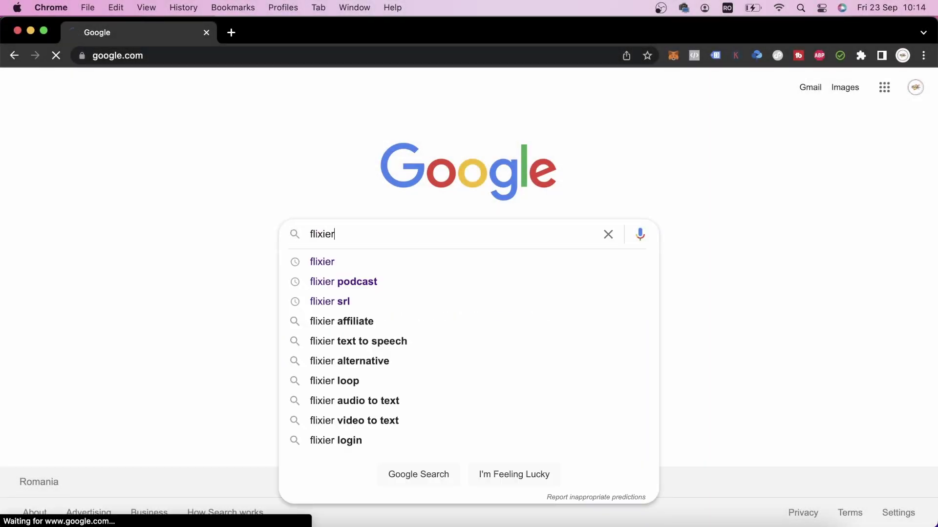
pyautogui.click(293, 214)
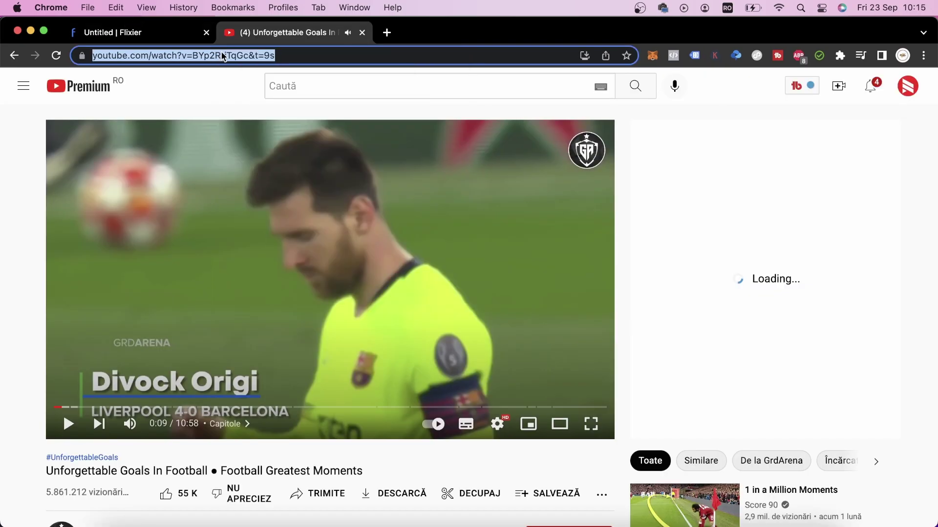
# Copy the YouTube video's URL and import it into the fotbal project by link.
pyautogui.rightClick(222, 56)
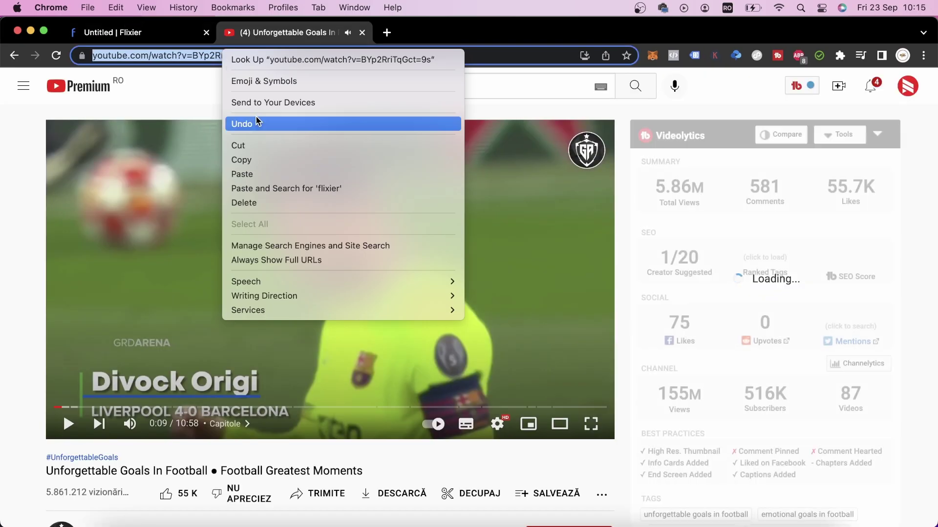
pyautogui.click(264, 158)
pyautogui.click(185, 39)
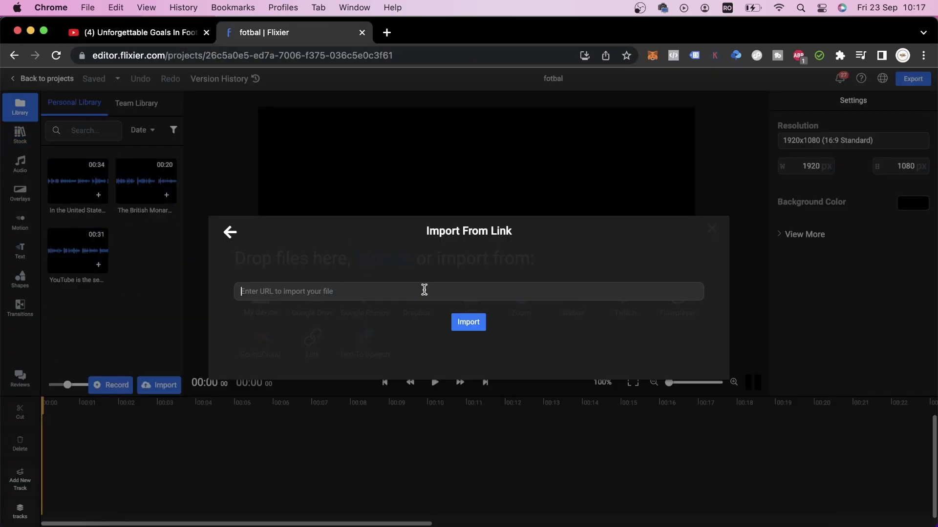
pyautogui.rightClick(424, 290)
pyautogui.click(472, 385)
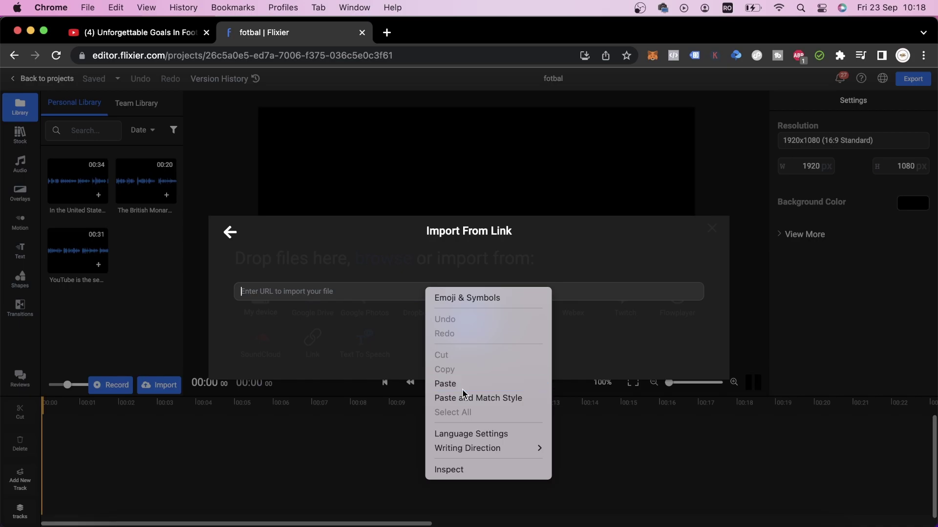
pyautogui.click(476, 325)
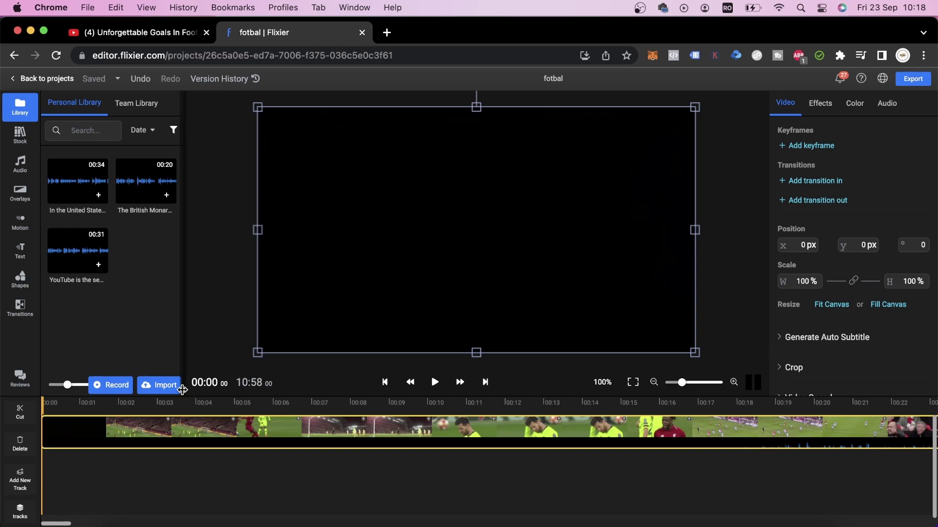
# Split the footage at 00:54 and ripple-delete everything before the cut.
pyautogui.press('space')
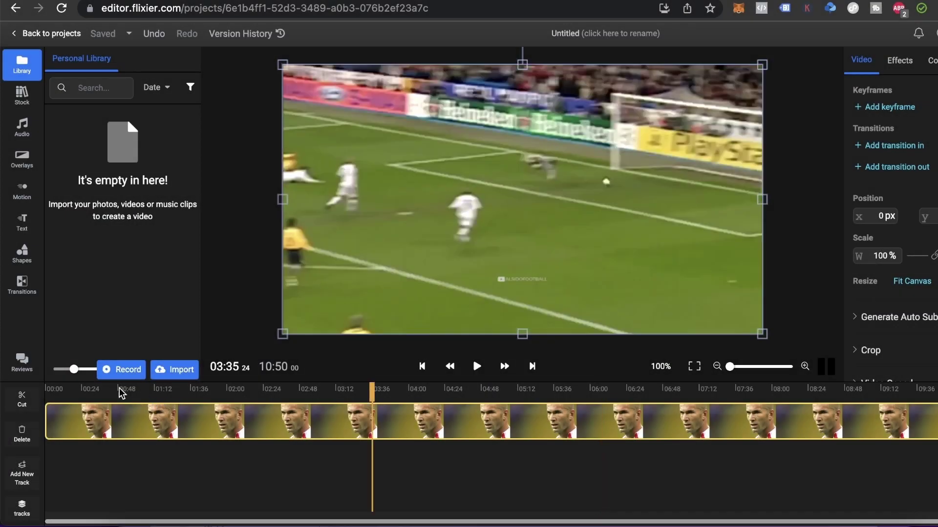
pyautogui.click(117, 388)
pyautogui.scroll(3, 395, 400)
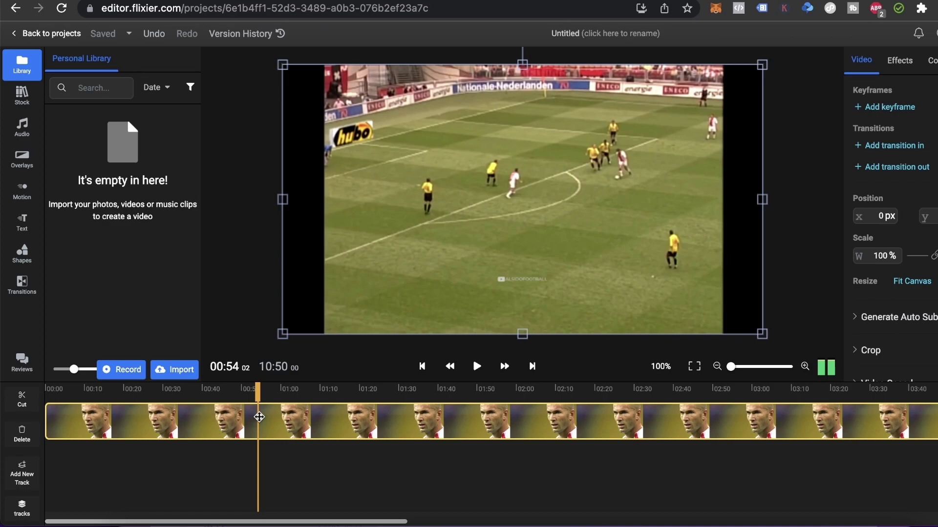
pyautogui.click(22, 400)
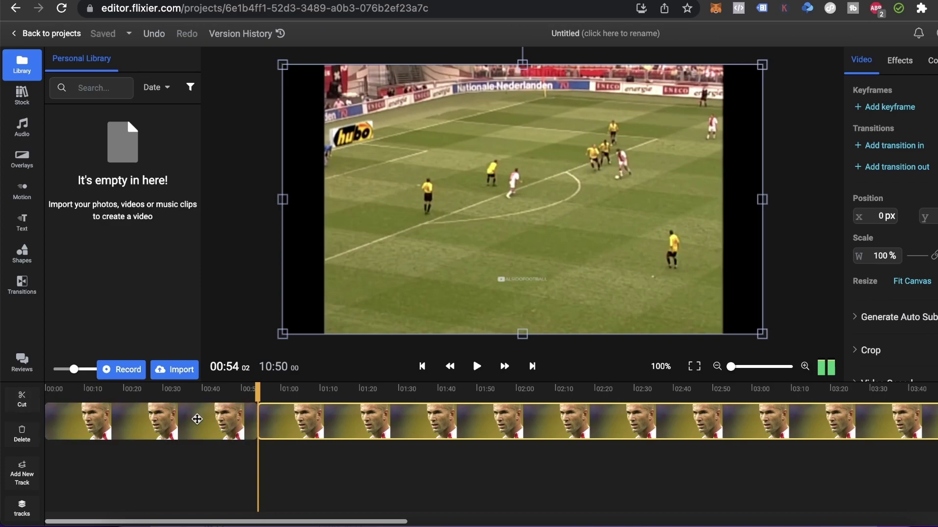
pyautogui.click(197, 419)
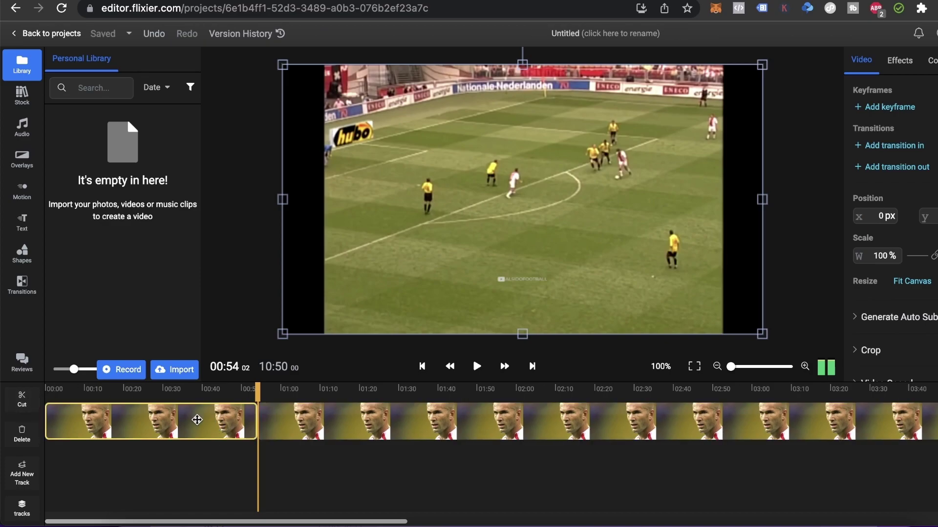
pyautogui.rightClick(197, 419)
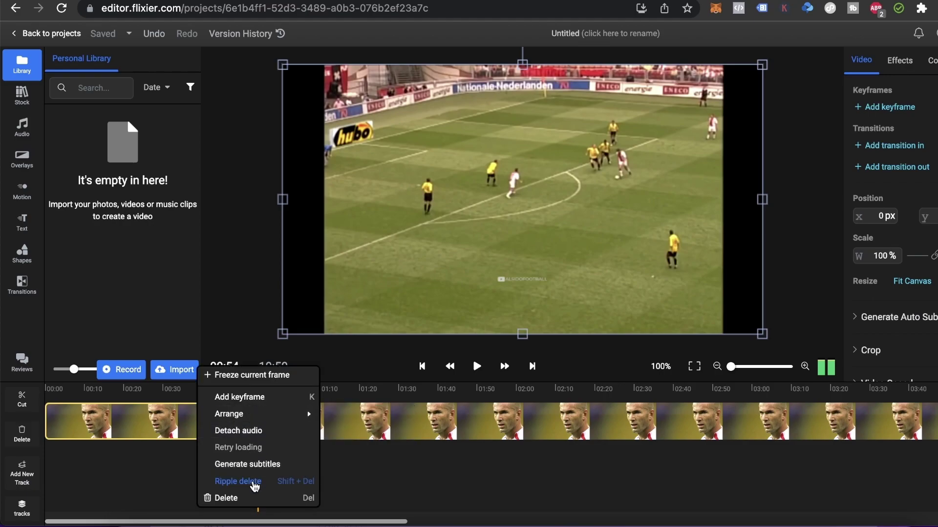
pyautogui.click(251, 481)
# Split at 00:13 and ripple-delete the rest, leaving a 13-second goal clip.
pyautogui.click(21, 398)
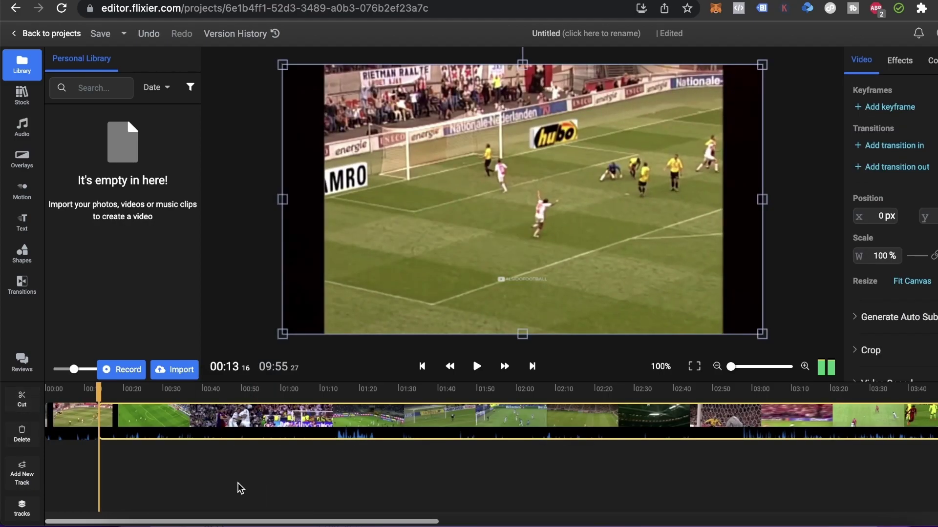
pyautogui.rightClick(259, 420)
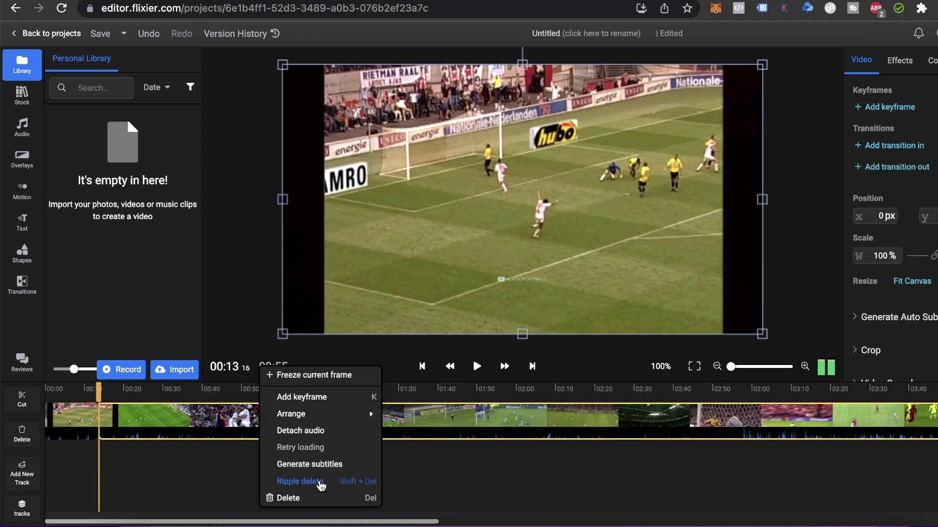
pyautogui.click(319, 482)
# Return to the clip's start and set the resolution to 1080x1920 (9:16 Vertical).
pyautogui.moveTo(98, 389); pyautogui.dragTo(45, 390)
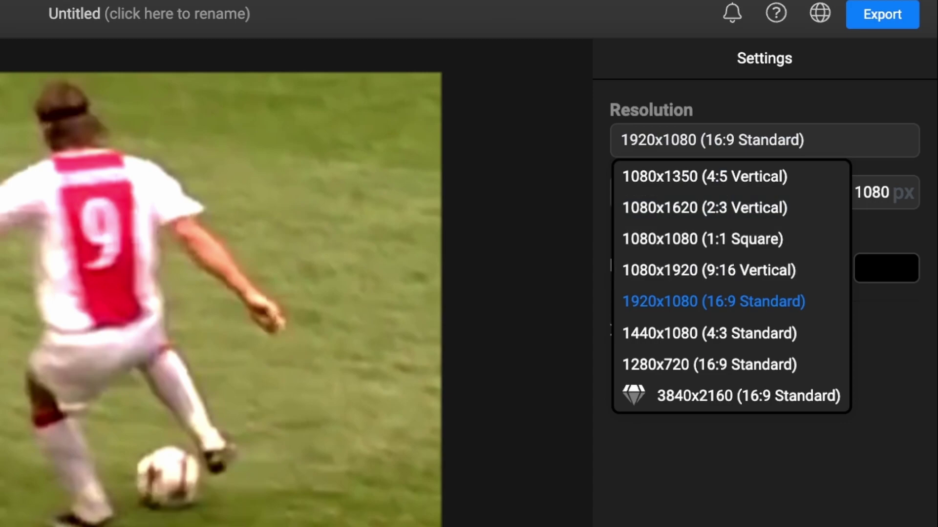
pyautogui.click(709, 270)
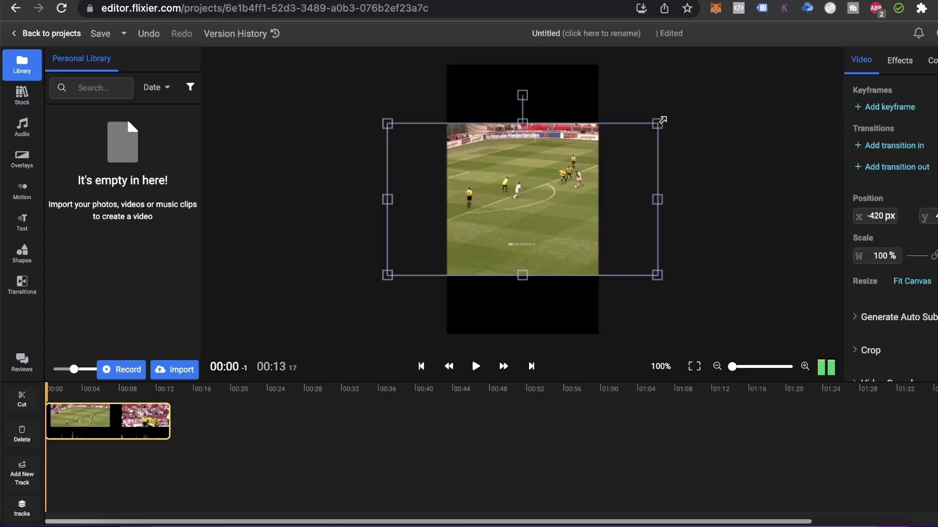
# Scale the goal footage up to 194.7% and shift it left to frame the action.
pyautogui.moveTo(647, 106); pyautogui.dragTo(763, 40)
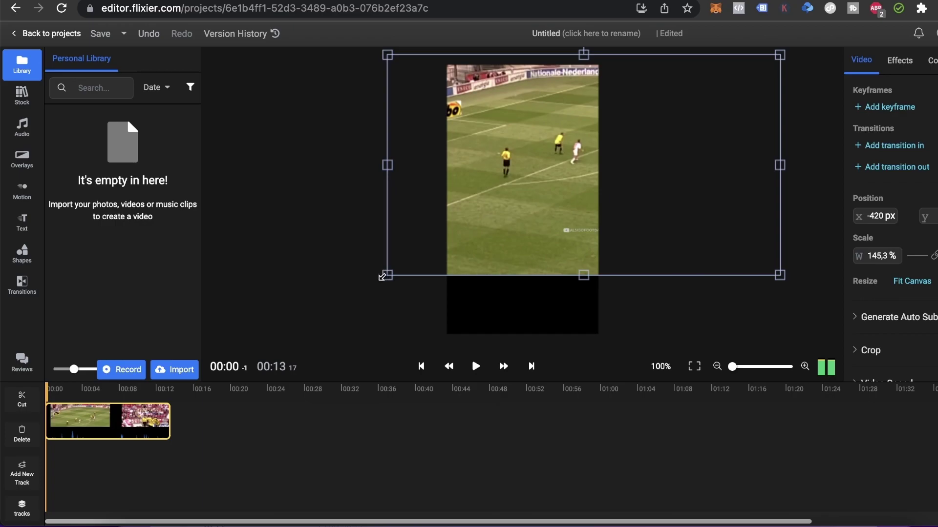
pyautogui.moveTo(387, 275); pyautogui.dragTo(220, 346)
pyautogui.moveTo(541, 222); pyautogui.dragTo(499, 223)
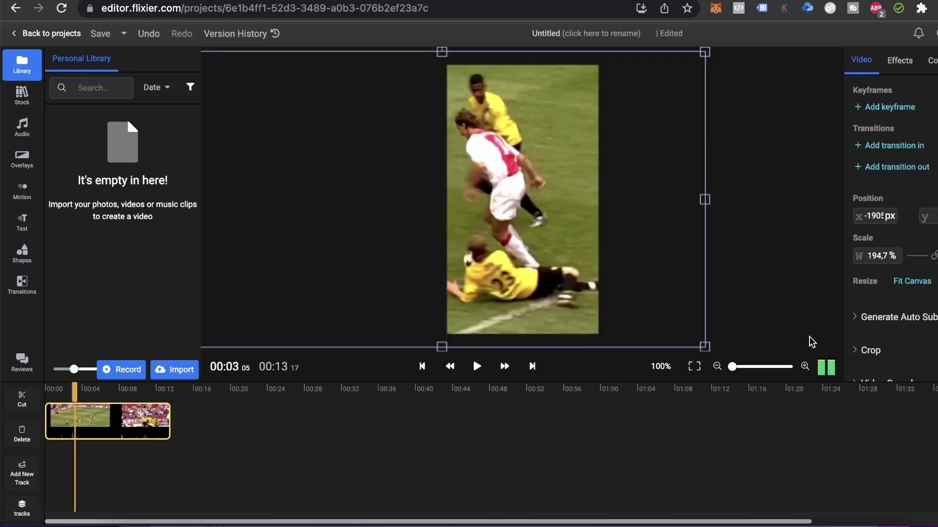
# Zoom in the timeline, move to about 00:02, and nudge the footage right to recentre the play.
pyautogui.click(804, 367)
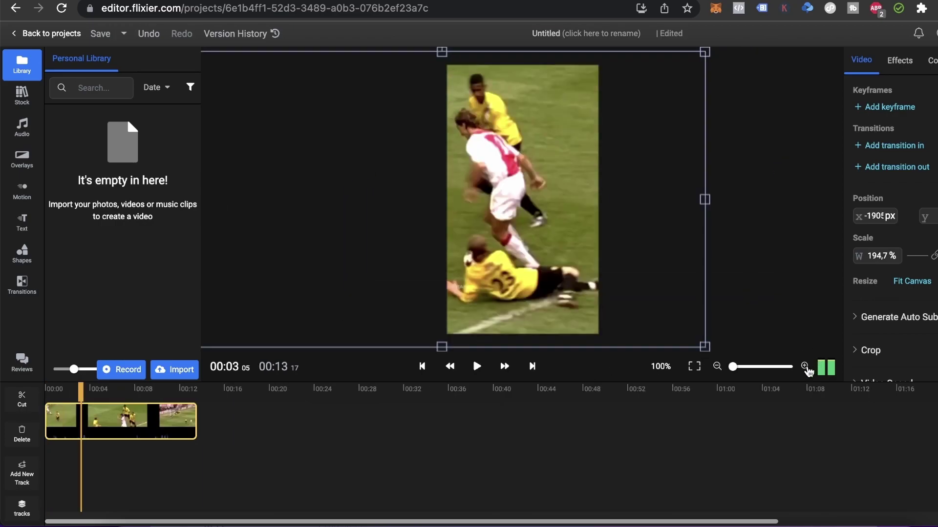
pyautogui.click(804, 366)
pyautogui.click(805, 366)
pyautogui.moveTo(97, 391); pyautogui.dragTo(81, 389)
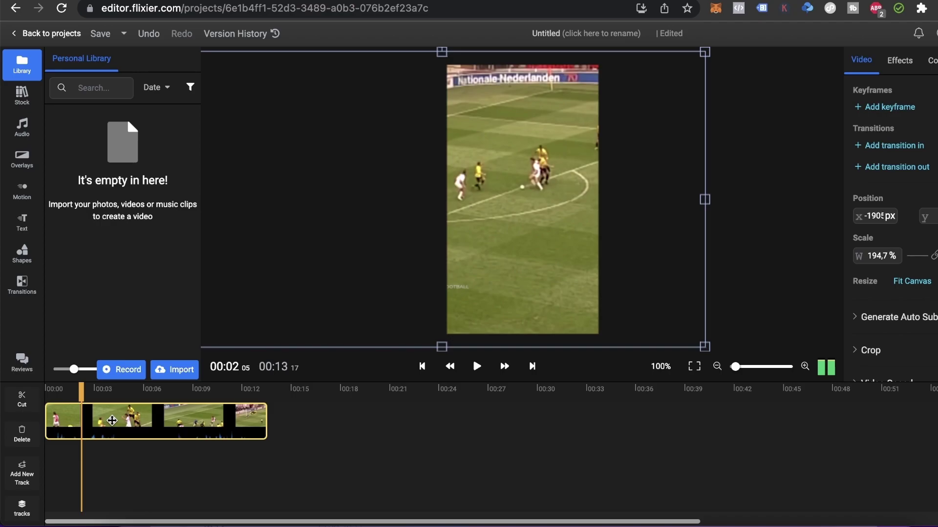
pyautogui.moveTo(471, 251); pyautogui.dragTo(503, 250)
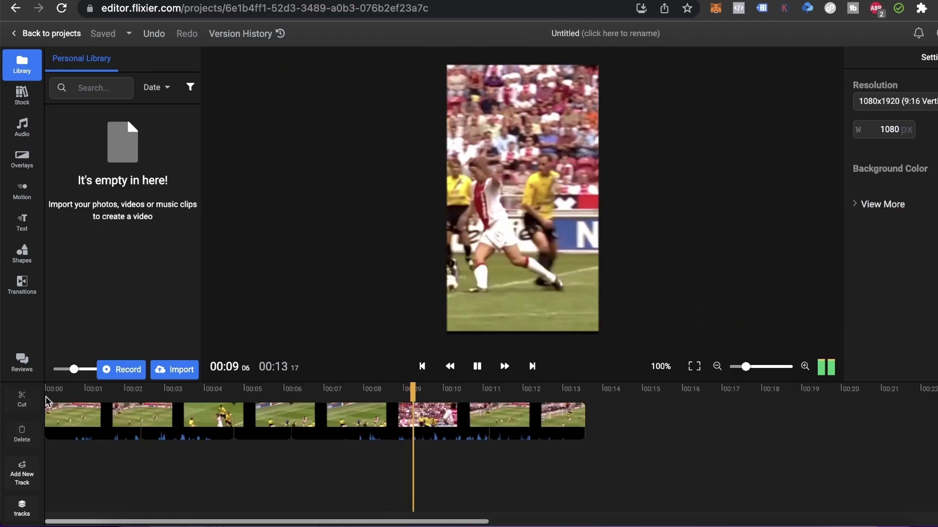
# Select the first clip on the timeline, stopping playback.
pyautogui.click(48, 402)
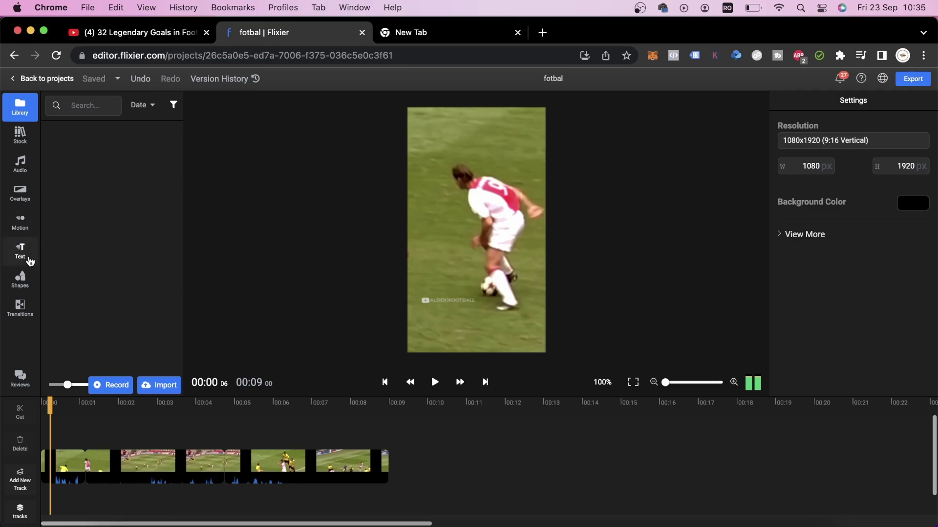
# Add a simple text title with Black 900 weight and the GLITCH style preset.
pyautogui.click(20, 250)
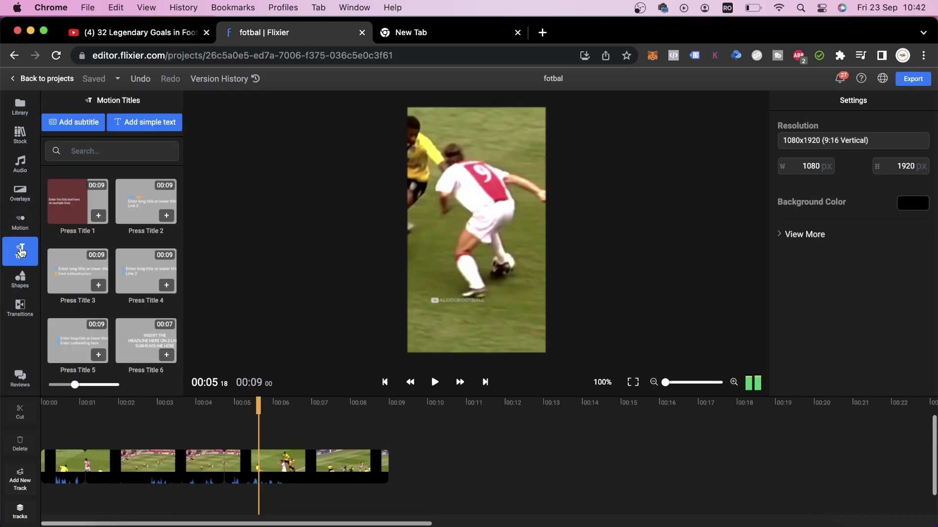
pyautogui.click(159, 126)
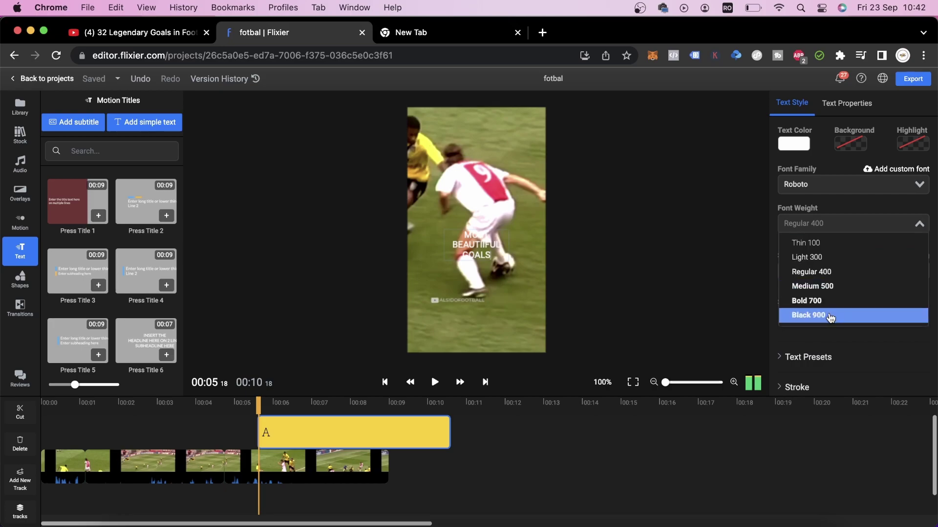
pyautogui.click(830, 316)
pyautogui.click(816, 359)
pyautogui.scroll(-5, 832, 346)
pyautogui.click(800, 203)
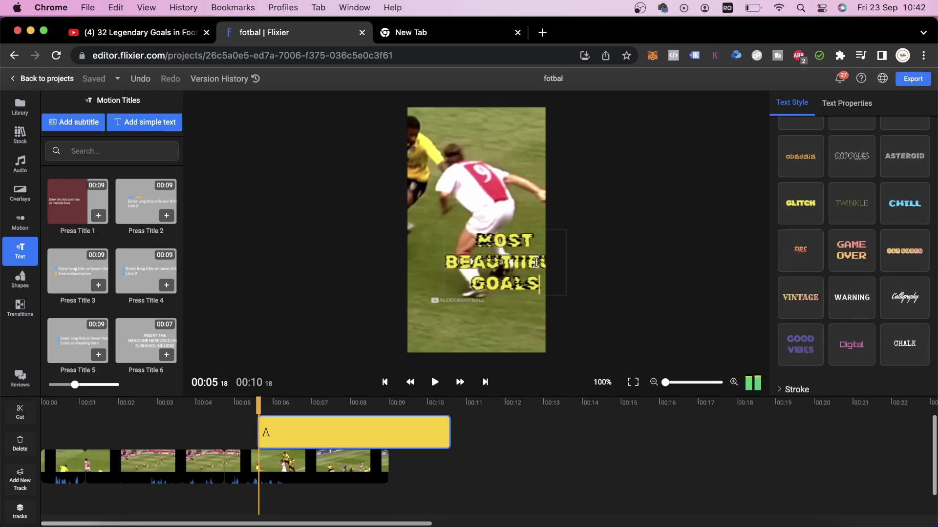
# Move the title near the top, place its clip at 00:00, and split it at 00:02.
pyautogui.click(582, 295)
pyautogui.moveTo(496, 254); pyautogui.dragTo(473, 135)
pyautogui.moveTo(335, 444)
pyautogui.mouseDown()
pyautogui.moveTo(112, 453)
pyautogui.moveTo(109, 429)
pyautogui.mouseUp()
pyautogui.press('s')
pyautogui.rightClick(174, 434)
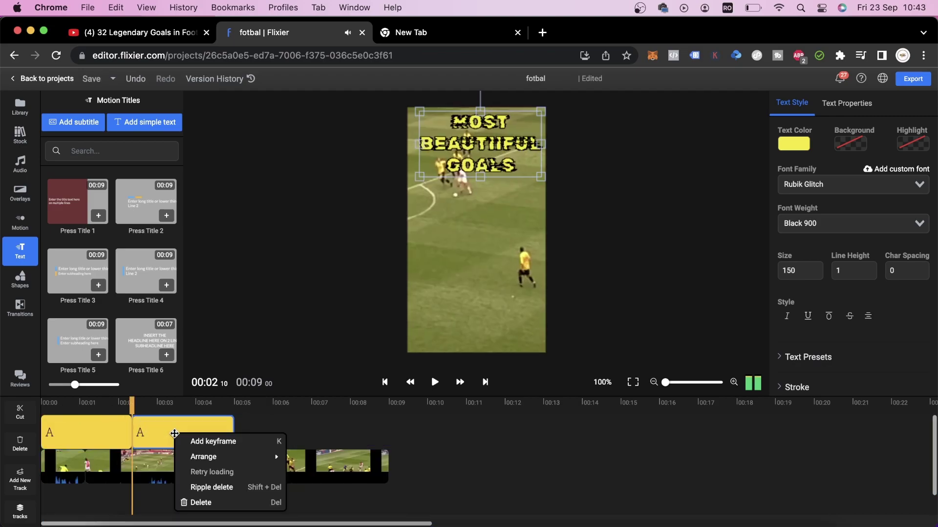